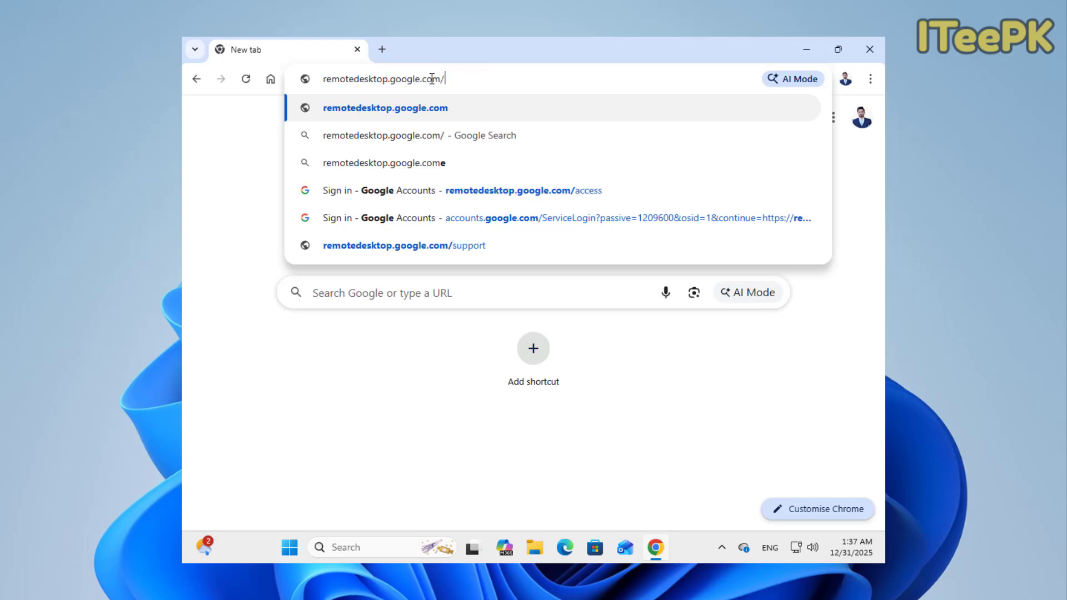
- Load the Chrome Remote Desktop site and start downloading the remote access host
key("Return")
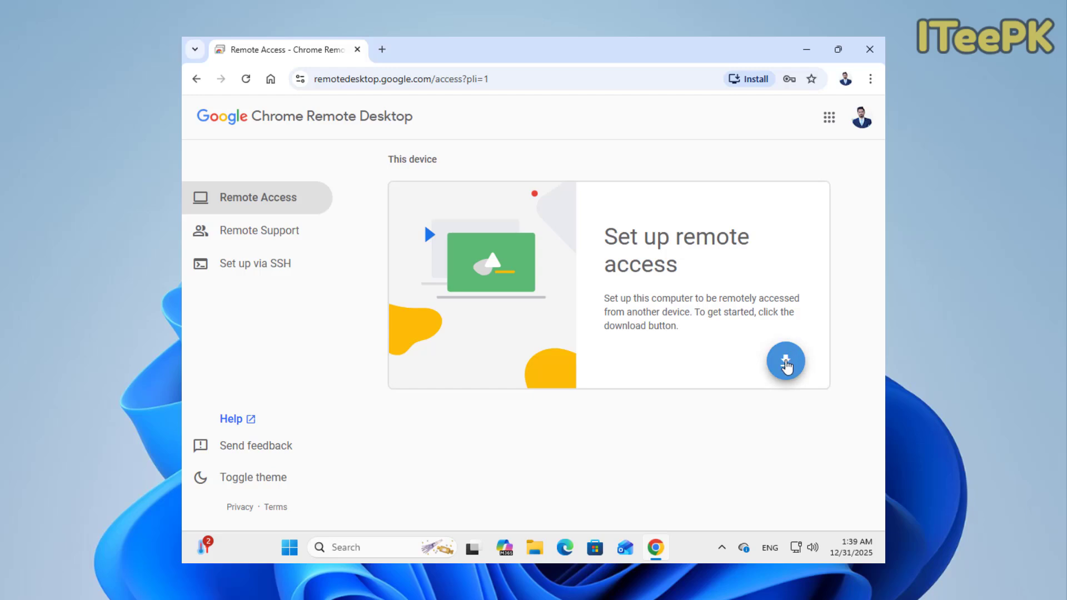
left_click(786, 361)
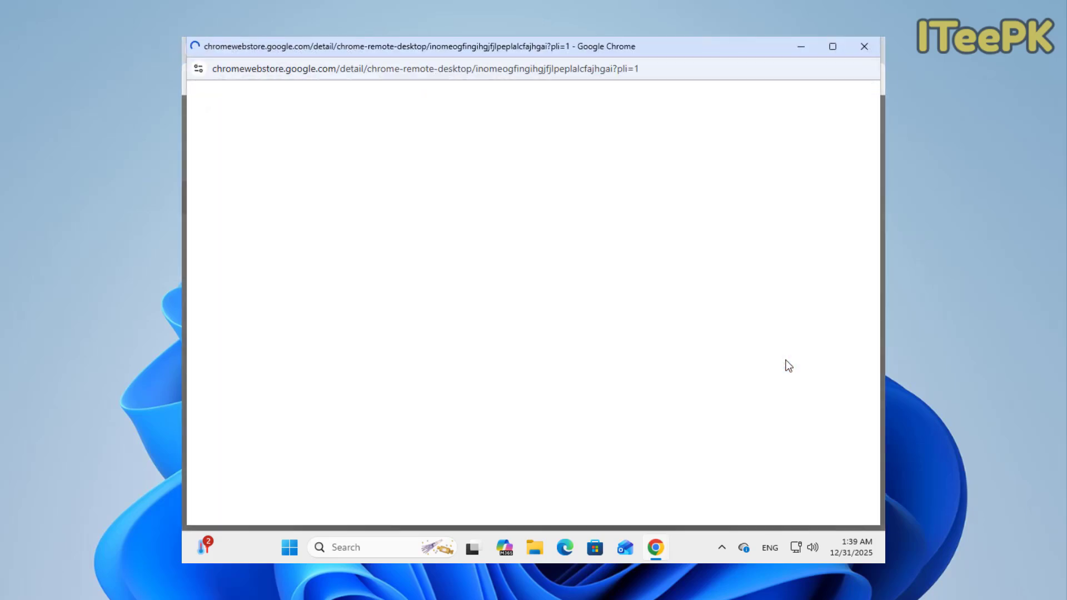
- Add the Chrome Remote Desktop extension to Chrome from its Web Store listing
left_click_drag(297, 519, 717, 522)
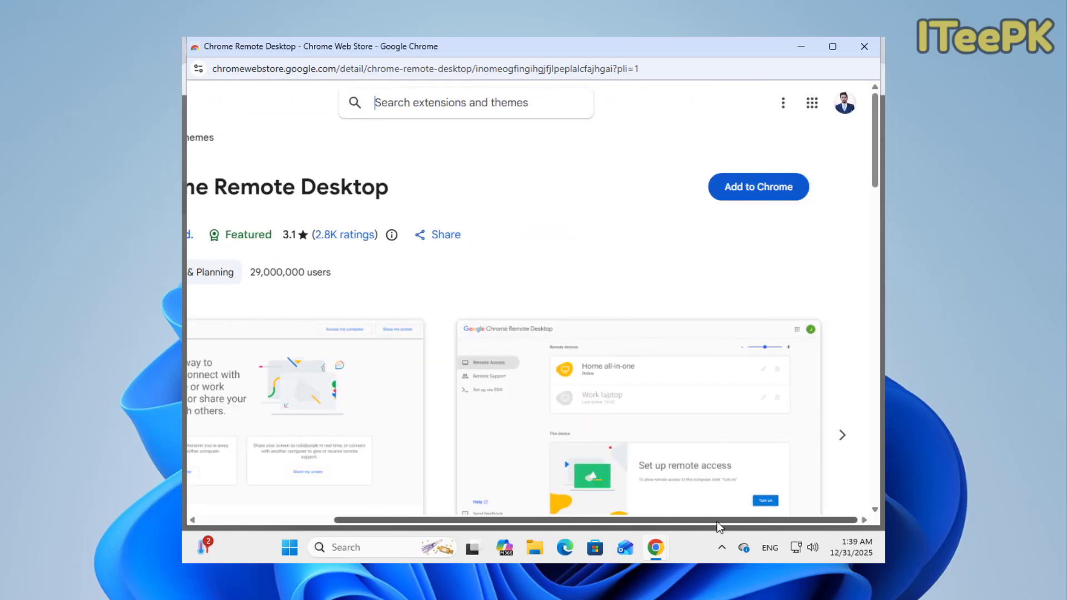
left_click(761, 193)
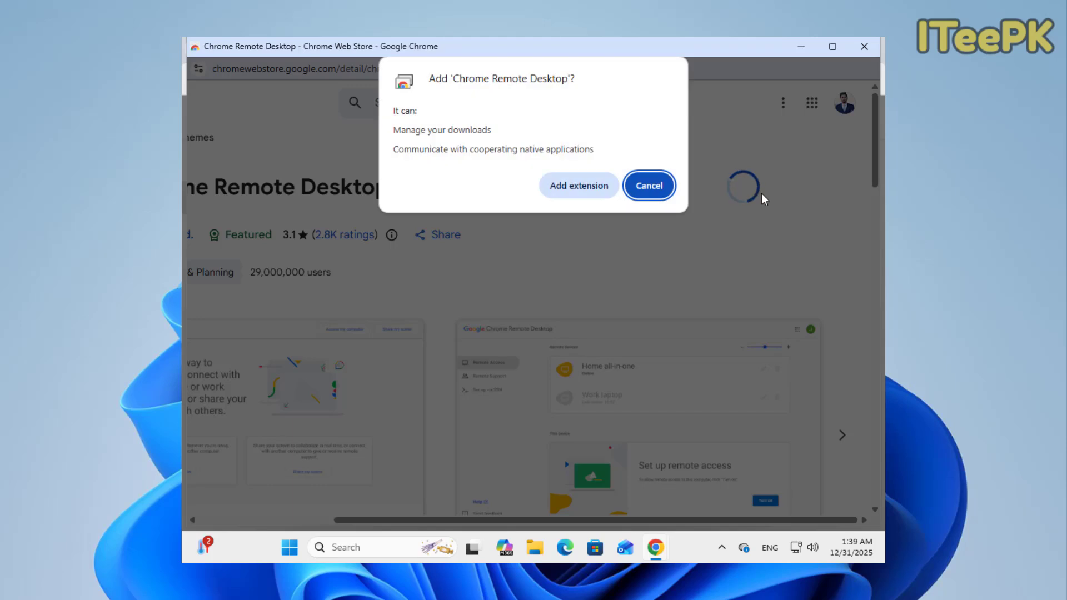
left_click(556, 189)
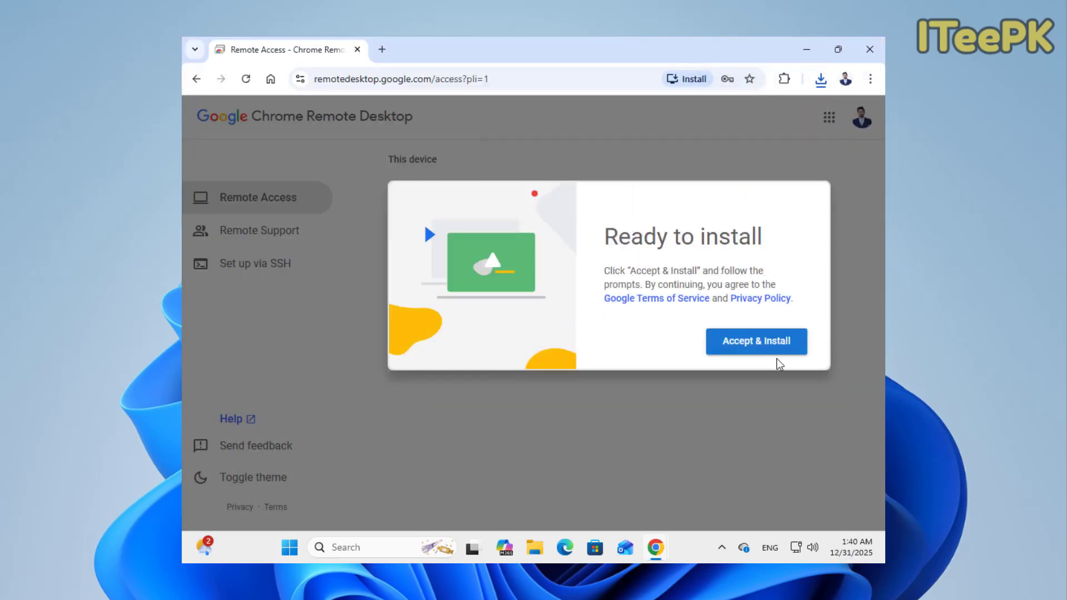
- Accept the terms, then run the chromeremotedesktophost installer from Downloads and approve it
left_click(743, 343)
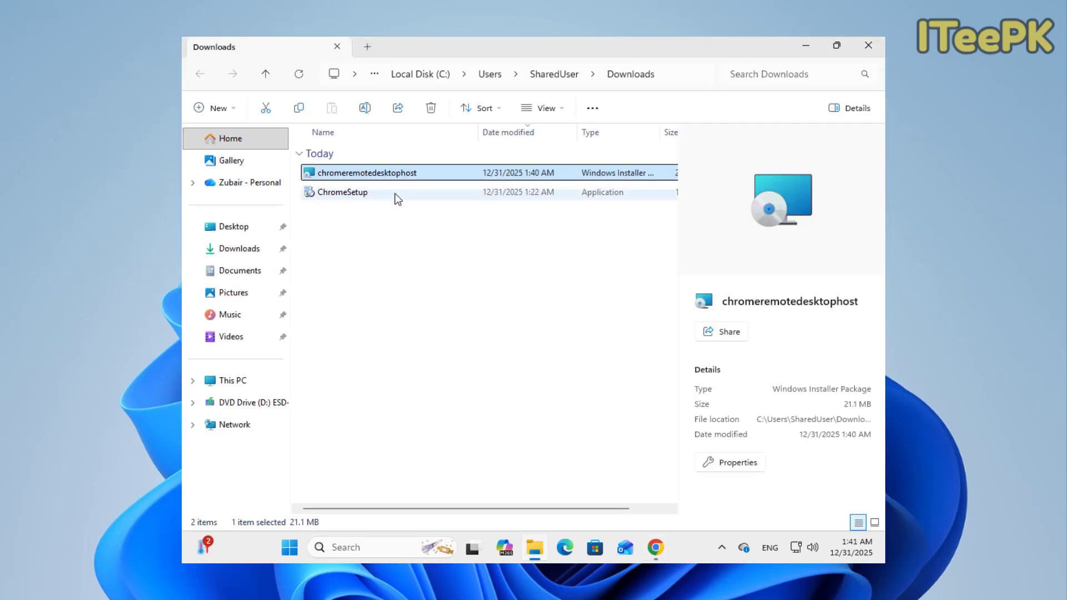
double_click(383, 174)
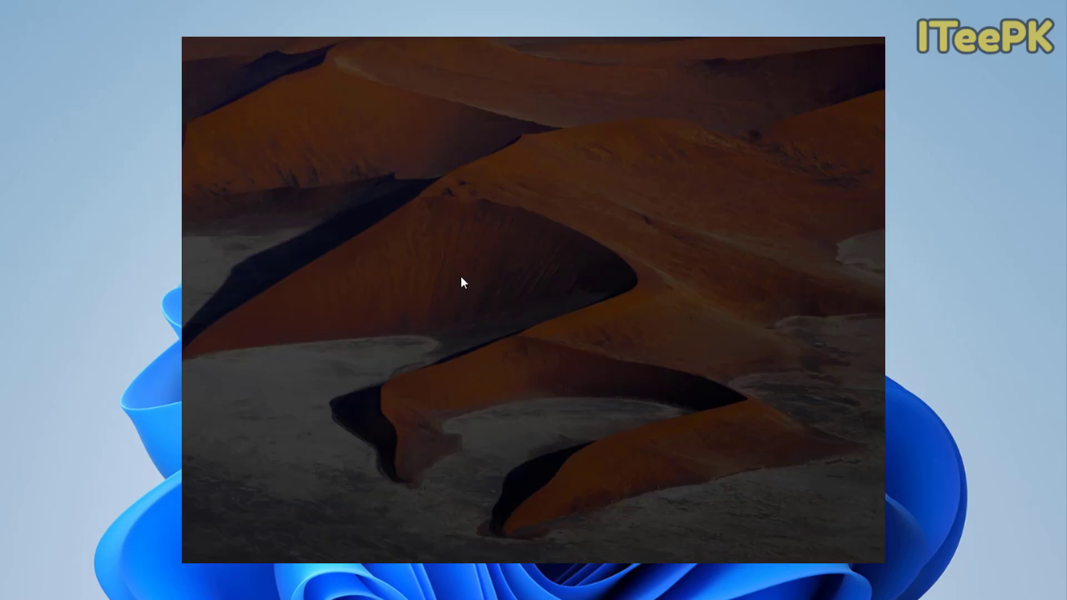
left_click(472, 415)
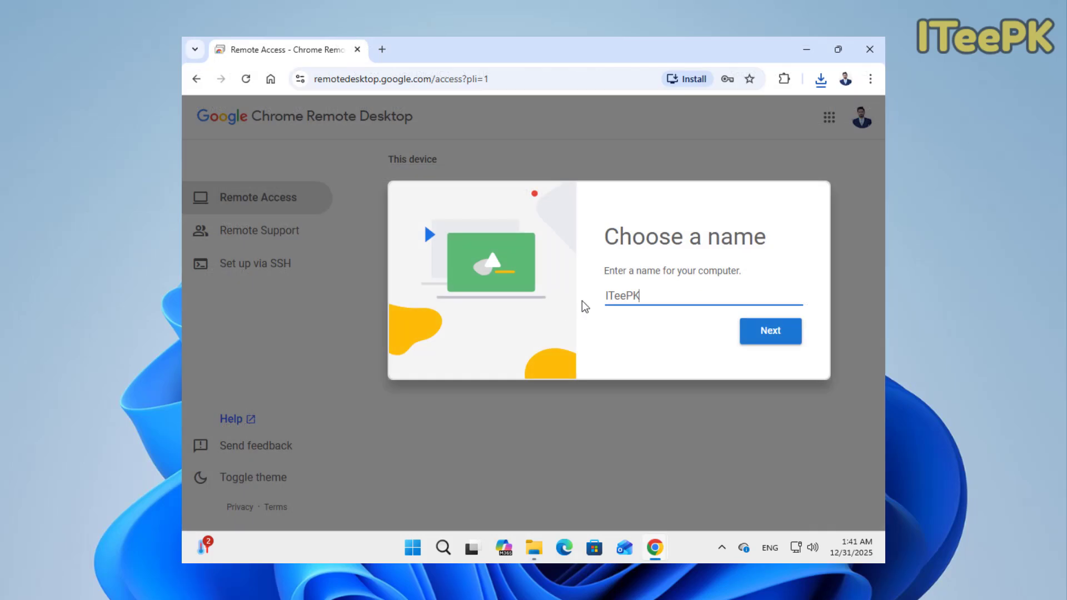
- Name this computer 'ITeePK RD' by appending RD to the suggested name
double_click(663, 296)
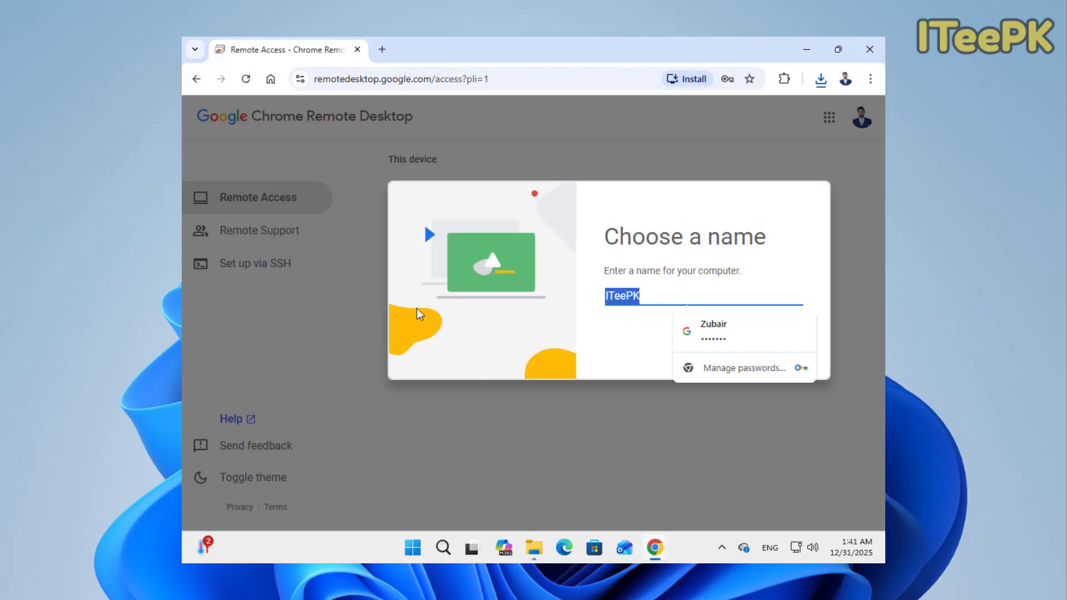
key("End")
type("RD")
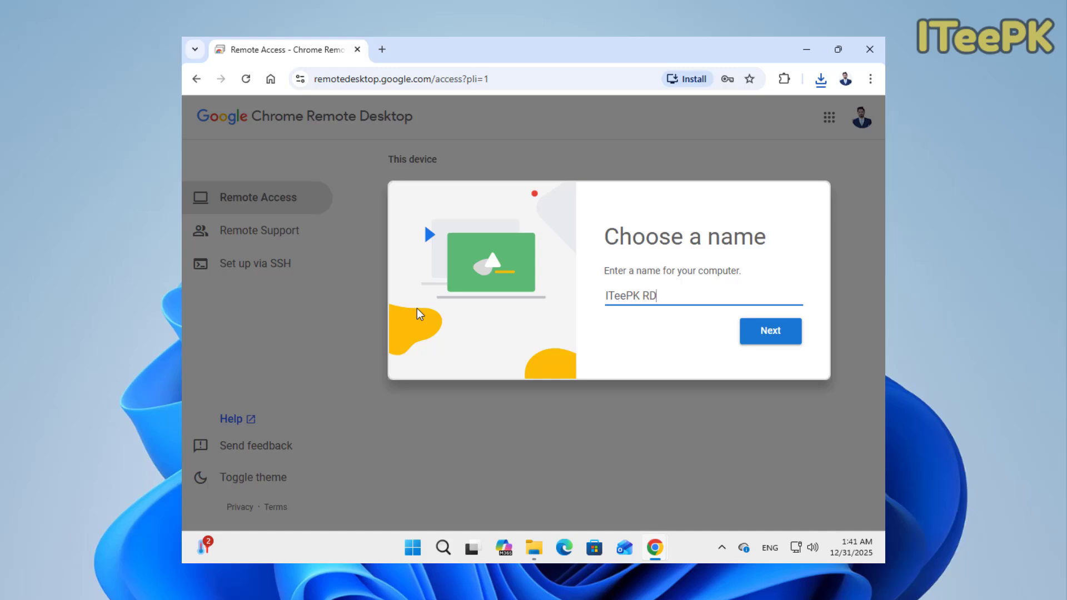
left_click(773, 331)
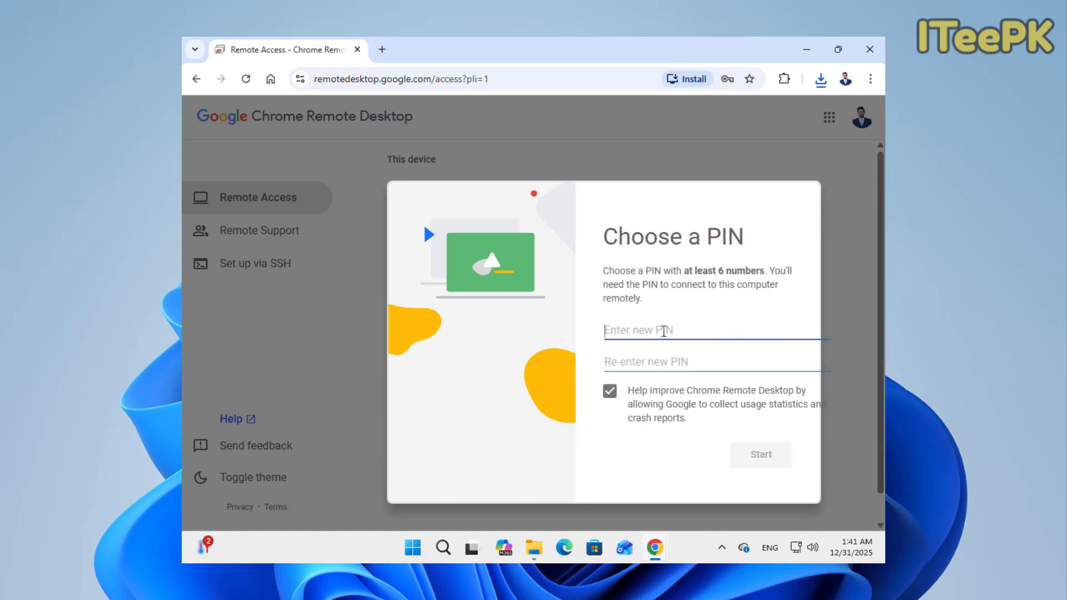
- Enter and confirm a six-digit access PIN, then start remote access
type("123456")
left_click(631, 361)
type("12345")
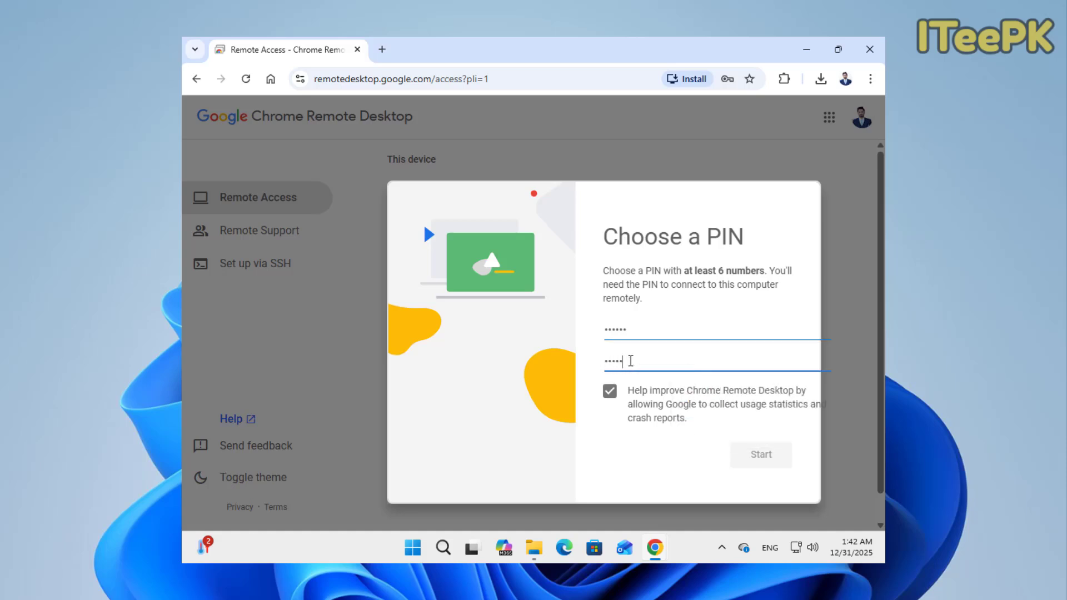
type("6")
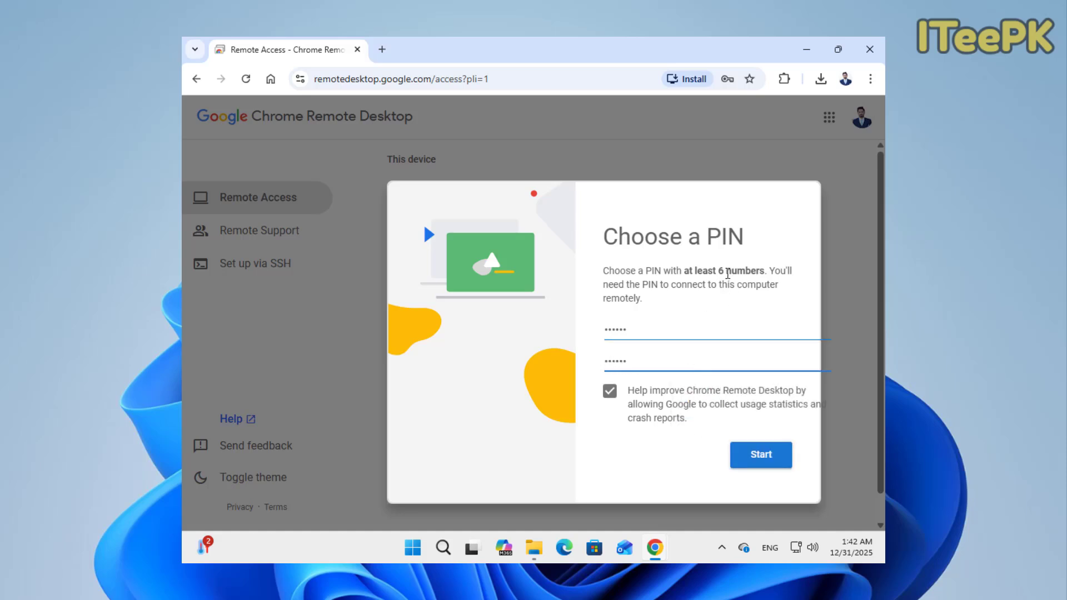
left_click_drag(727, 274, 717, 273)
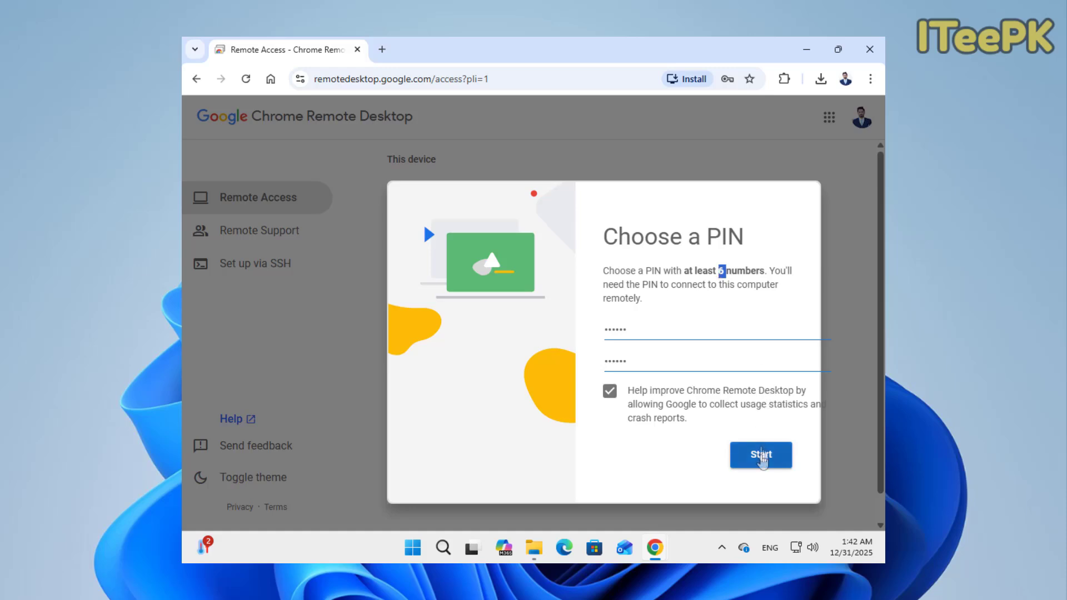
left_click(761, 456)
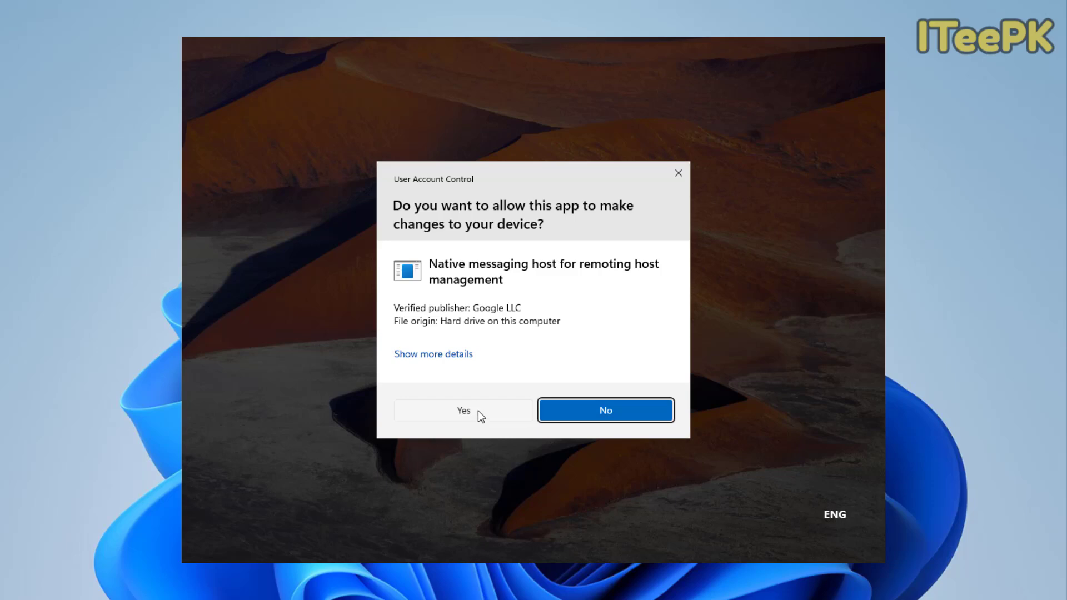
- Approve the User Account Control prompt for the Google remoting host
left_click(478, 412)
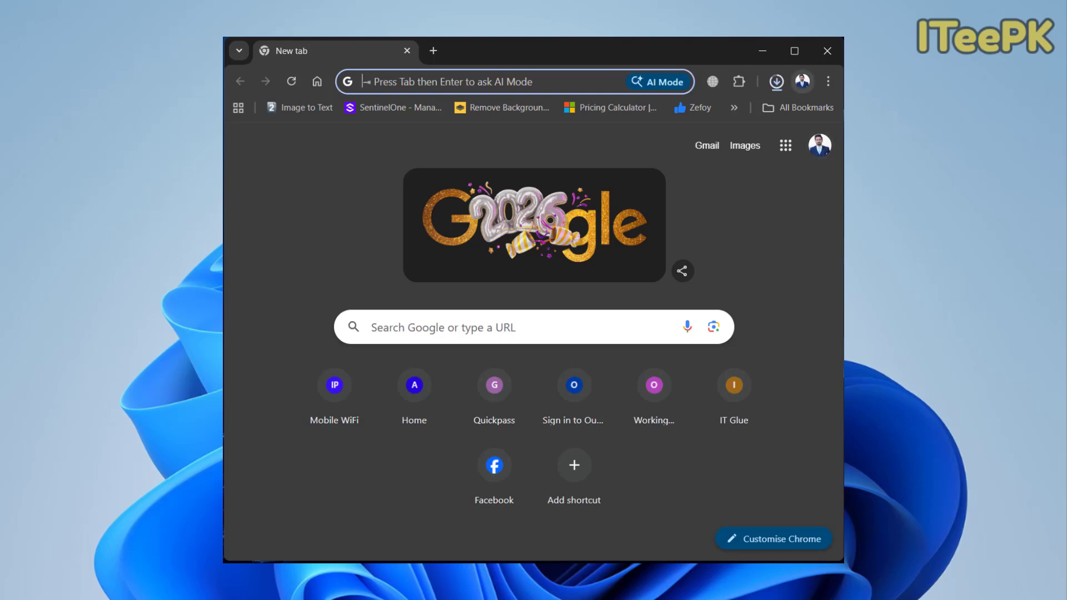
- Go to remotedesktop.google.com/access in Chrome on the second PC
type("remo")
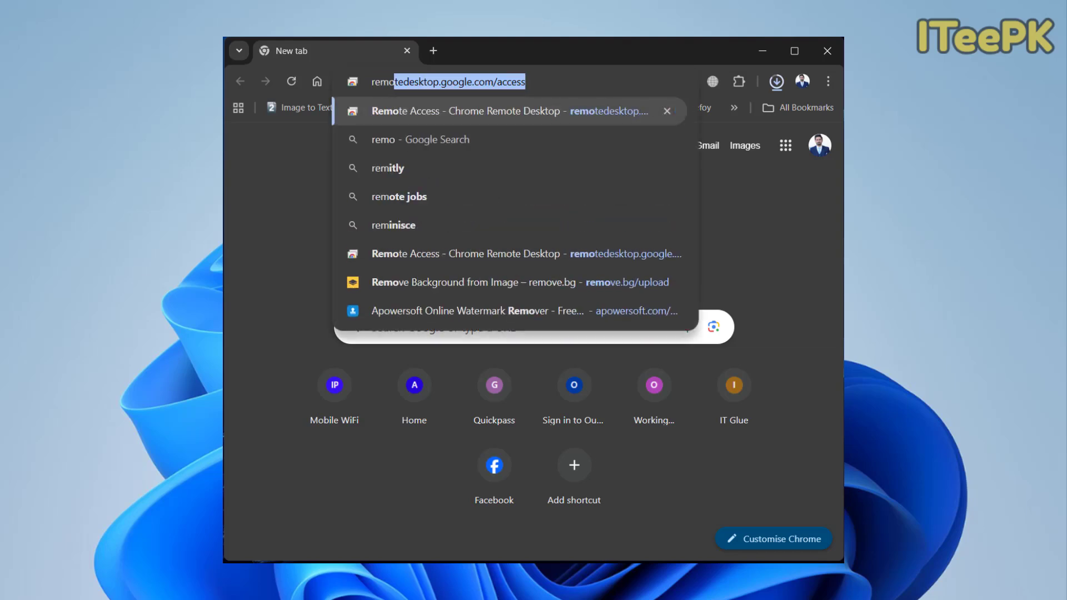
type("tedesktop")
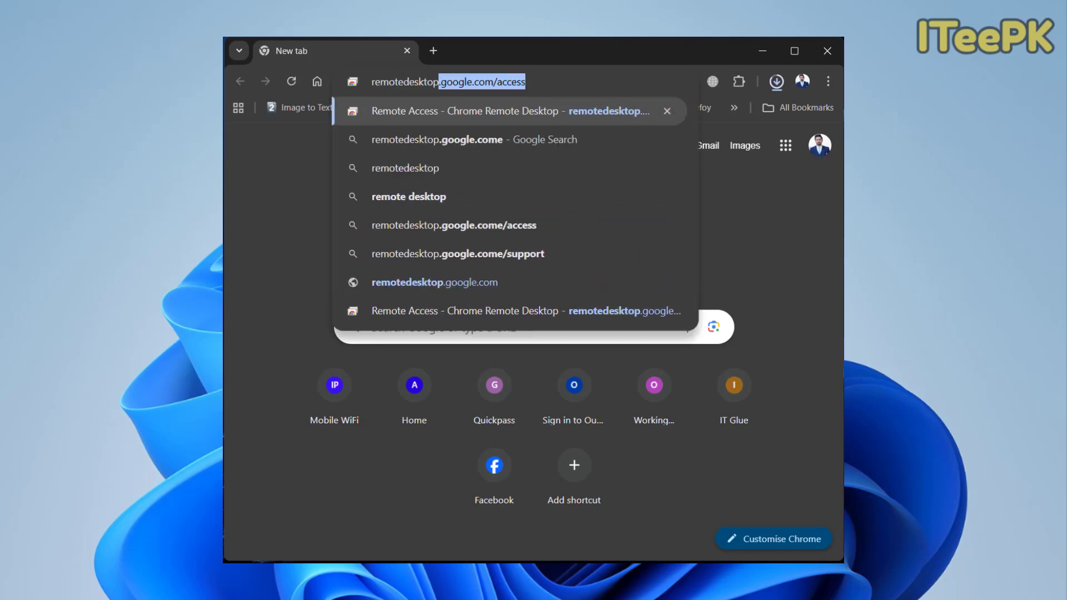
type(".google.c")
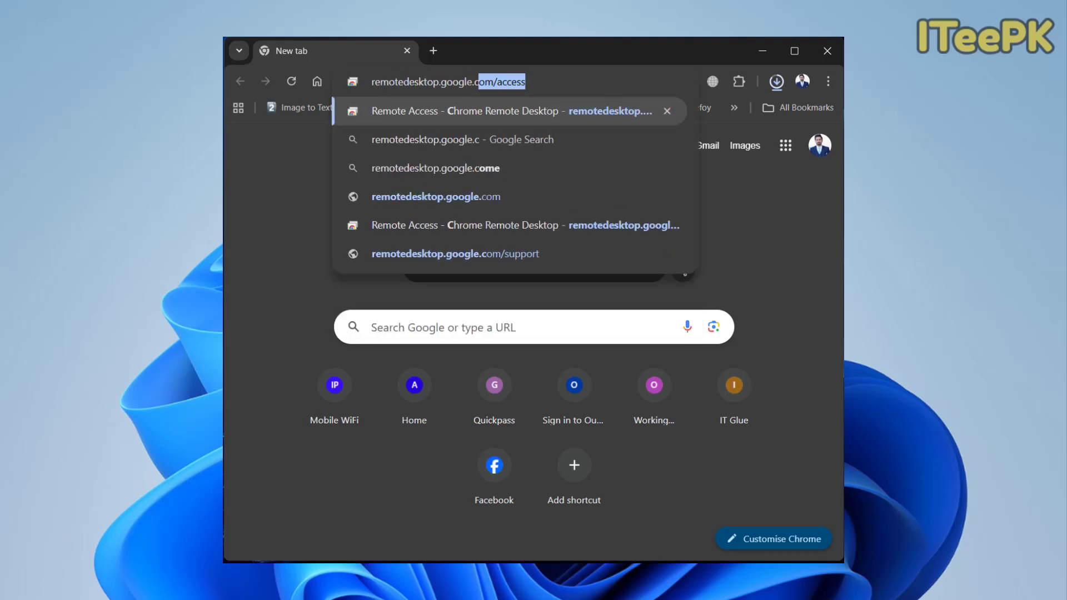
type("om/access")
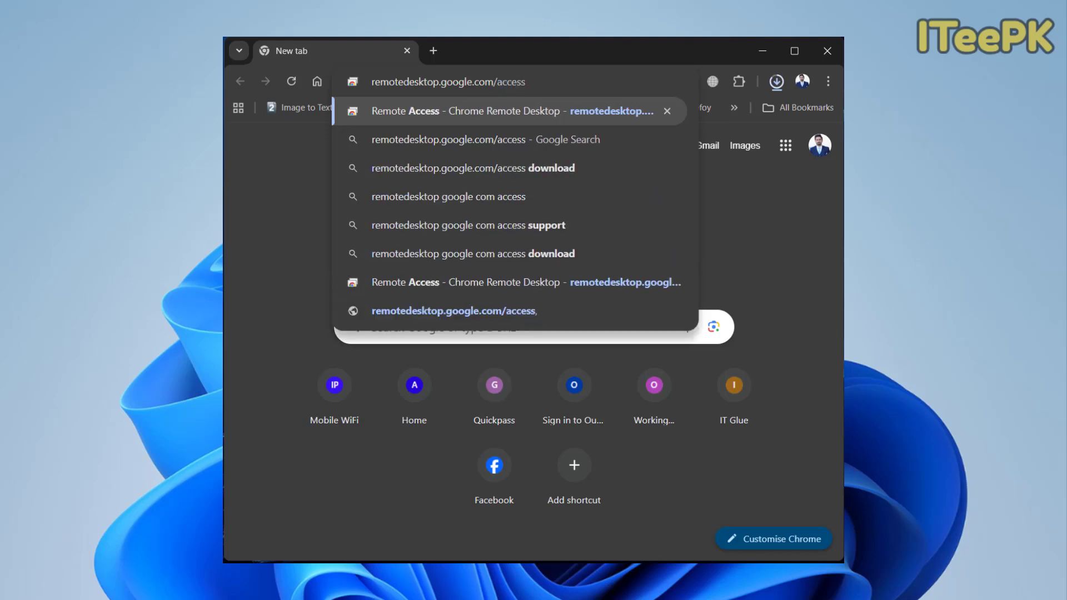
key("Return")
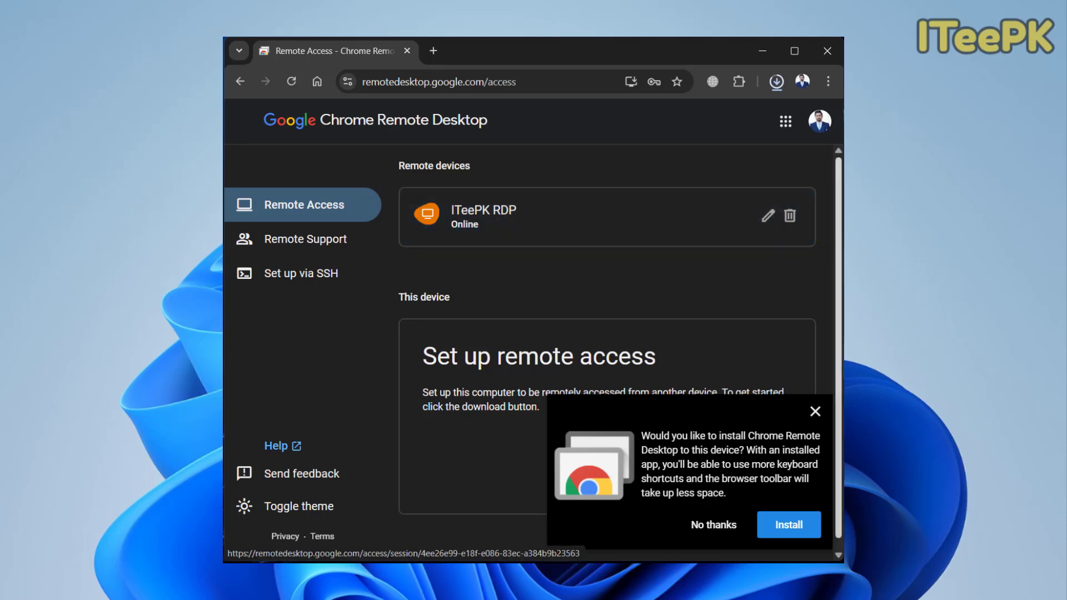
- Connect to ITeePK RDP with its PIN, remembering the PIN on this device
left_click(815, 411)
left_click(556, 217)
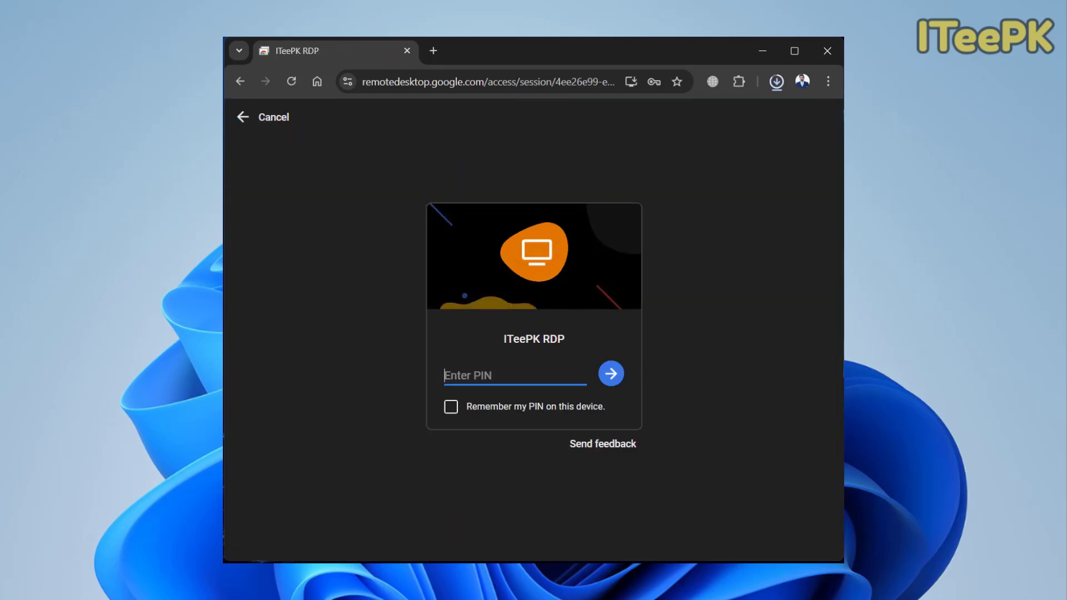
type("••••••")
left_click(450, 406)
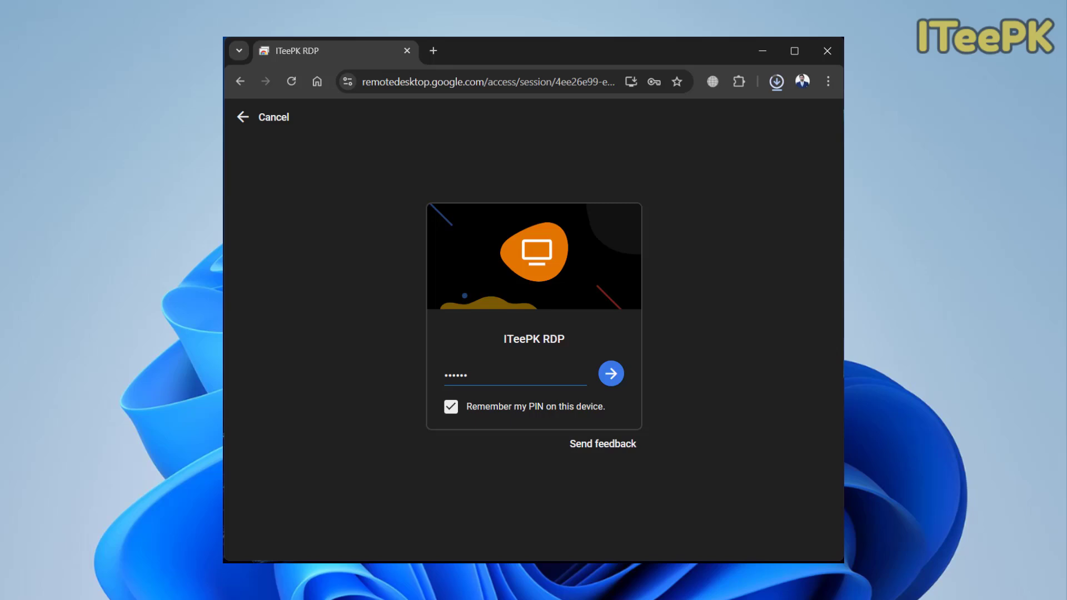
left_click(611, 373)
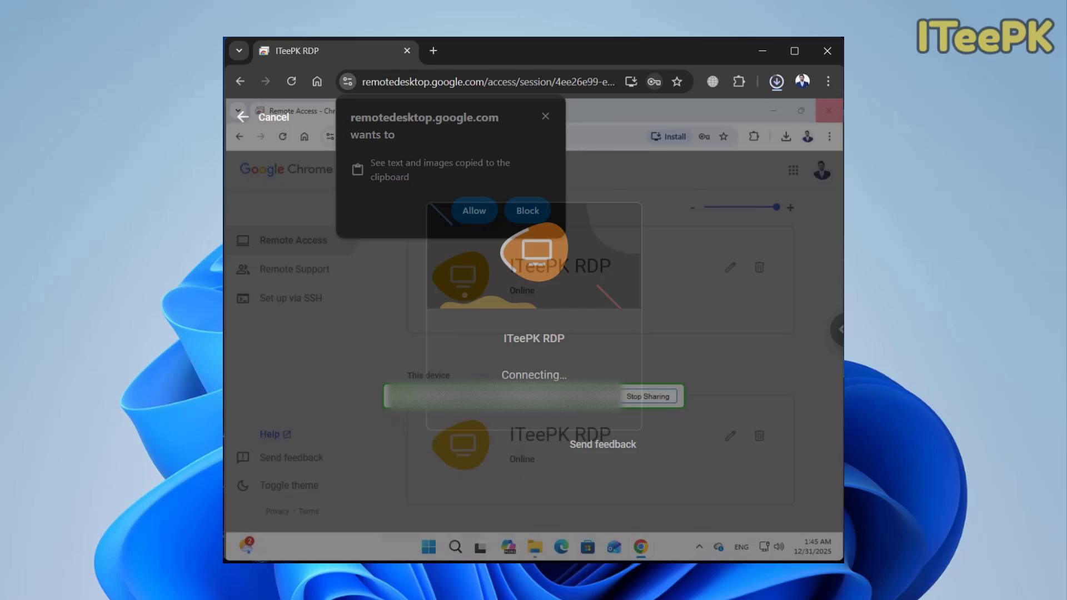
left_click(527, 210)
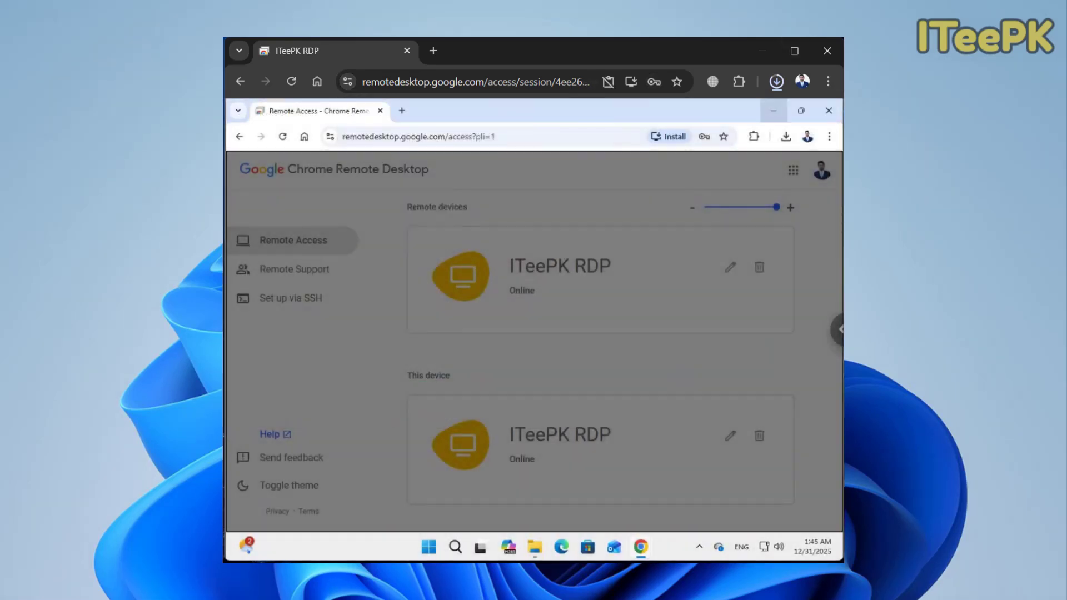
- Open Notepad on the remote PC and type 'A quick brown fox jumps over the lazy dog'
left_click(773, 111)
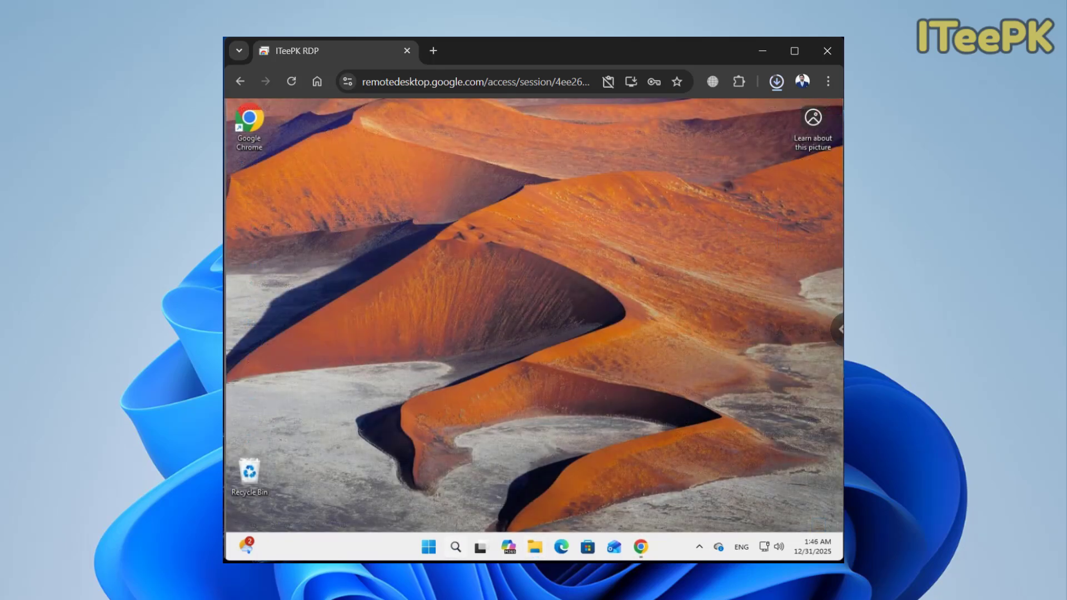
left_click(455, 546)
type("notepad")
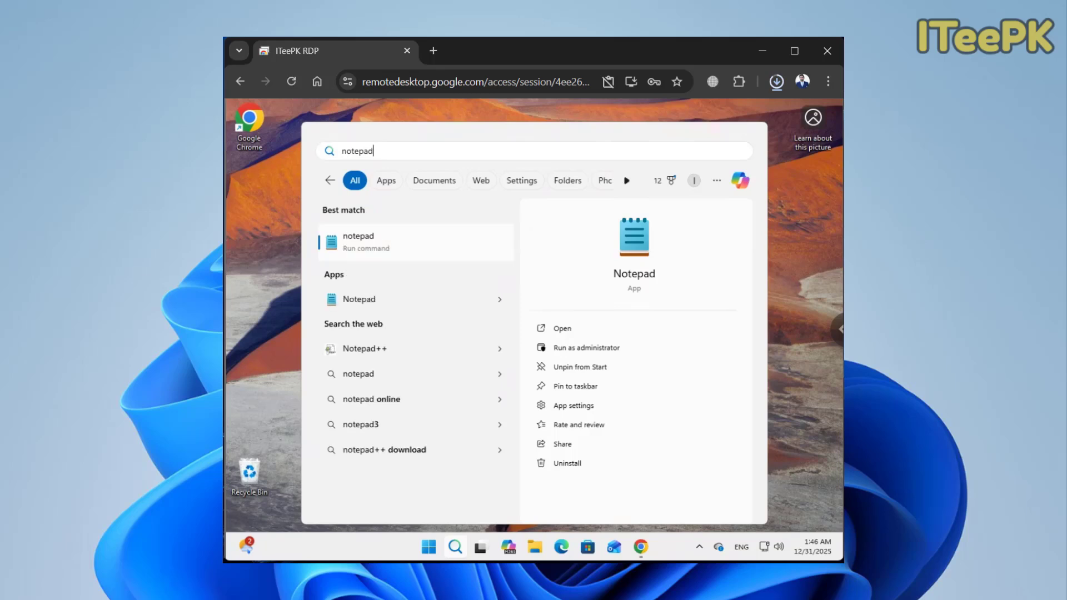
key("Return")
type("A")
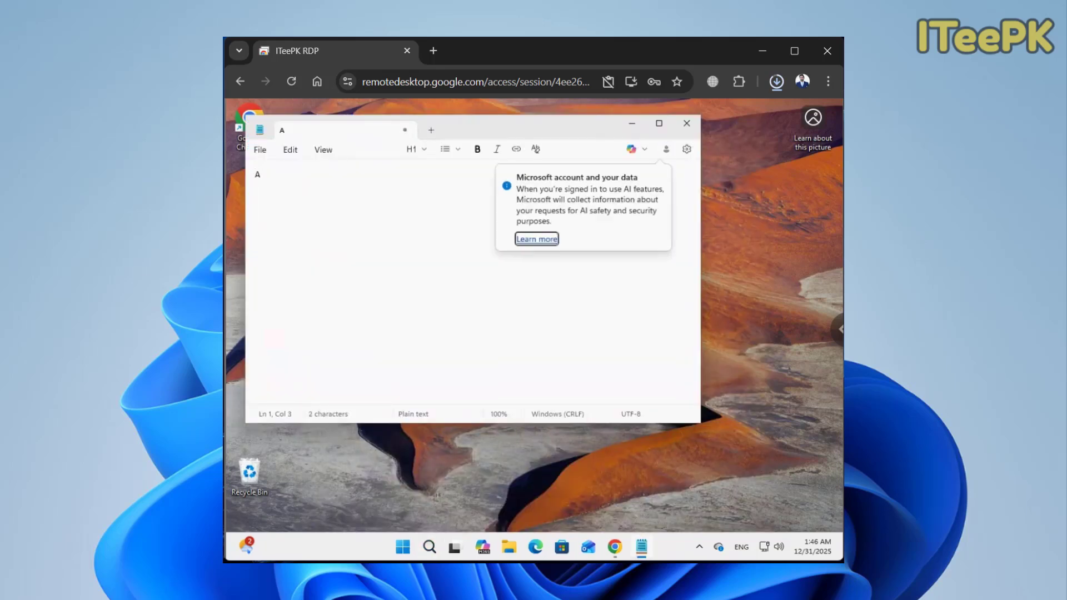
key("space")
key("Escape")
type("quick")
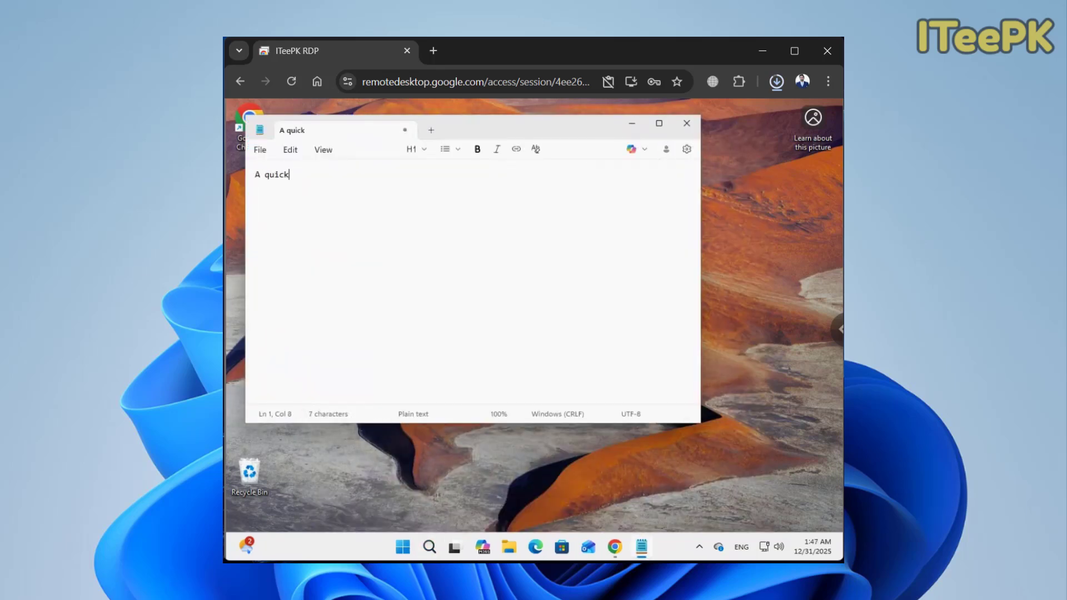
type(" brown fox jumps over the lazy dog")
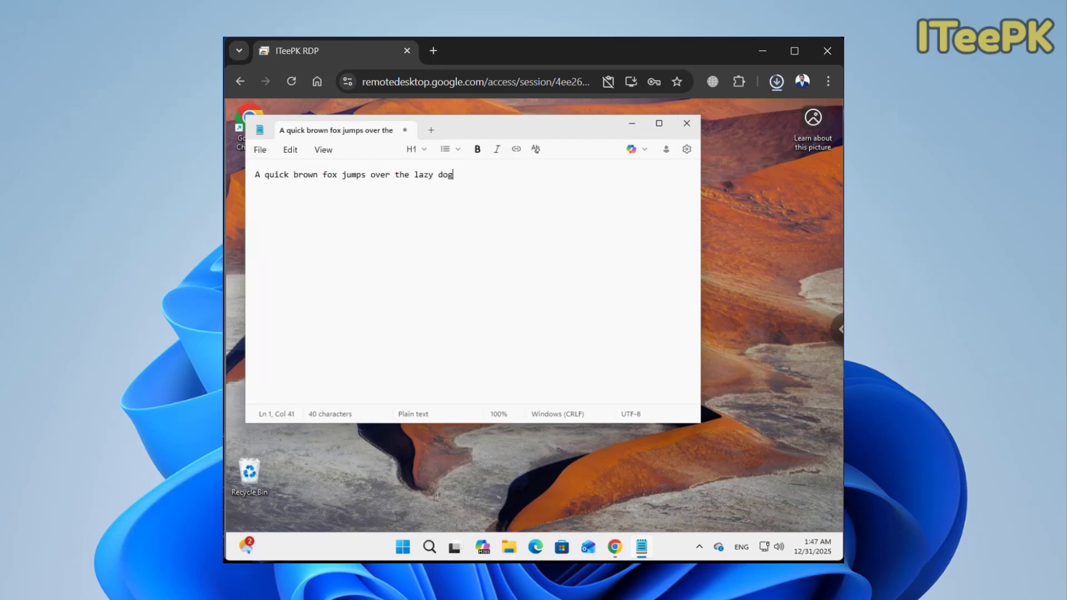
- Save the note to the Desktop as 123 and minimize Notepad
key("alt+f")
left_click(289, 270)
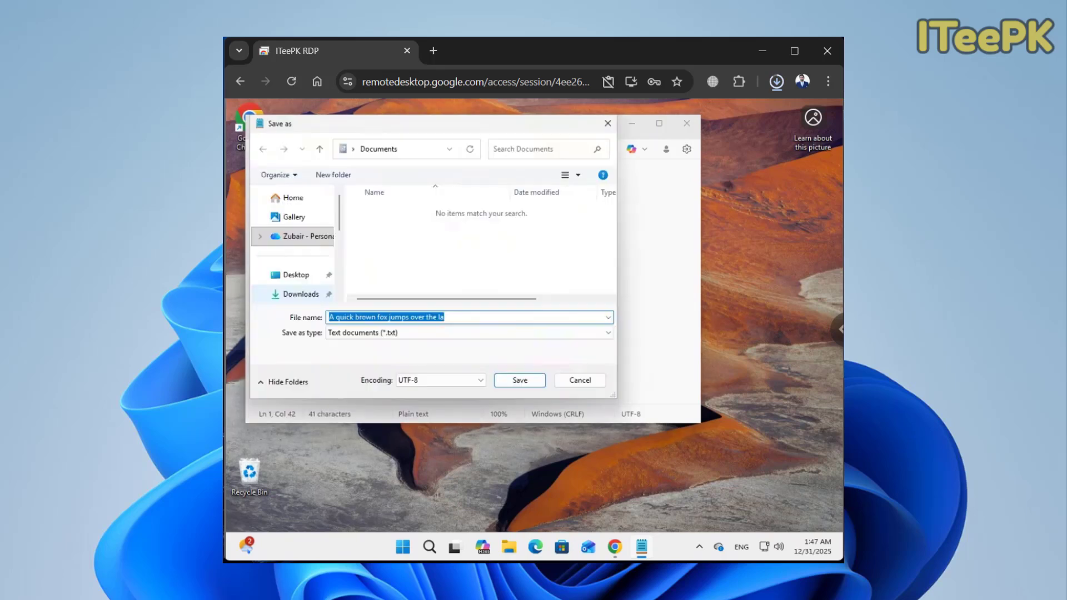
left_click(296, 275)
left_click(433, 318)
type("123")
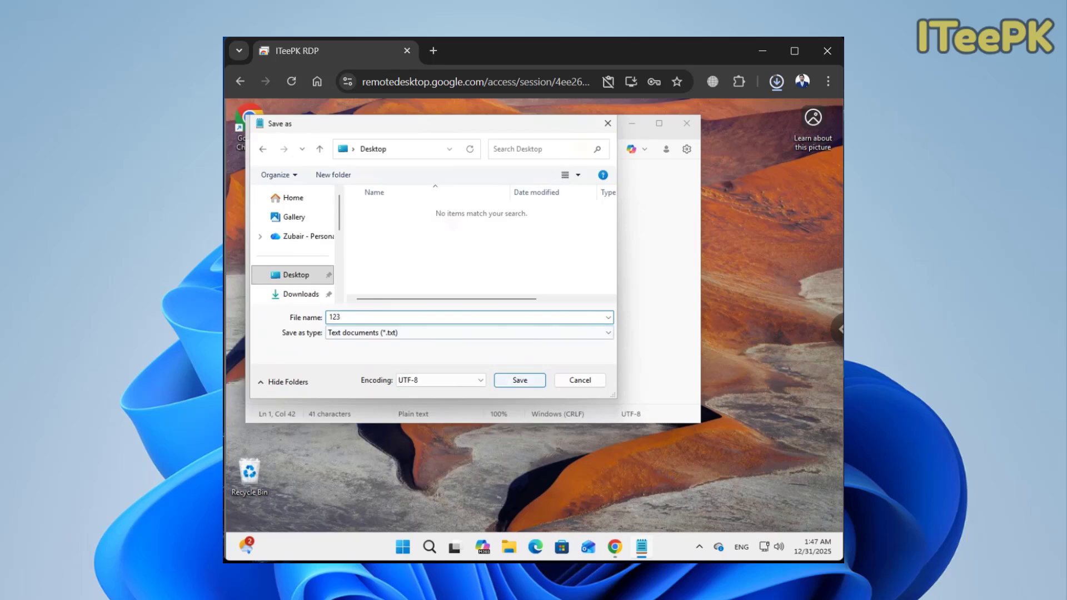
left_click(519, 380)
left_click(632, 123)
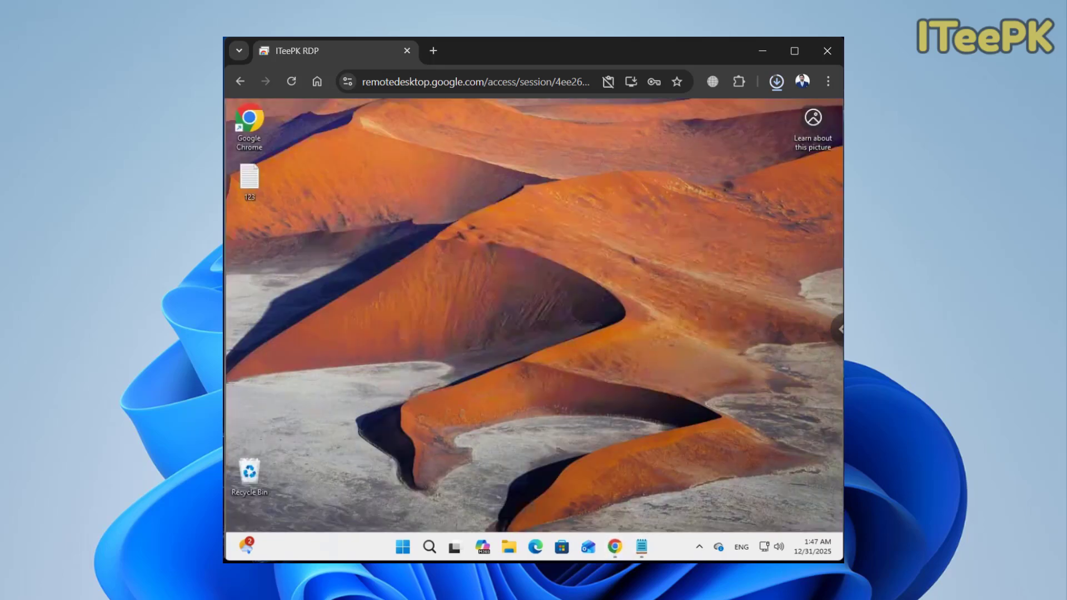
key("super+s")
- Uninstall Microsoft OneDrive through Control Panel's Uninstall a program list, then close it
type("control")
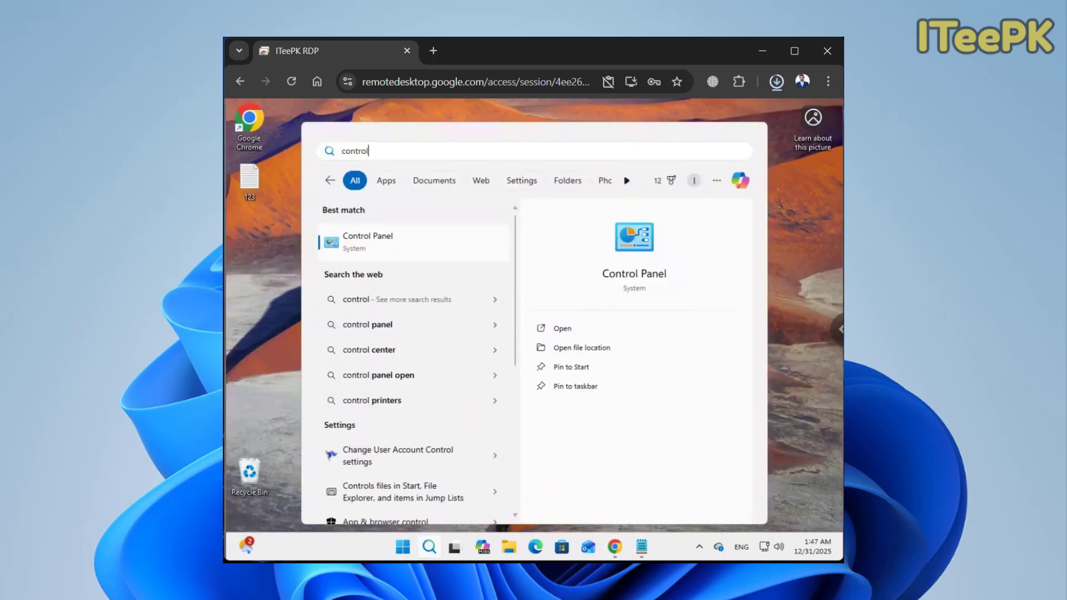
key("Return")
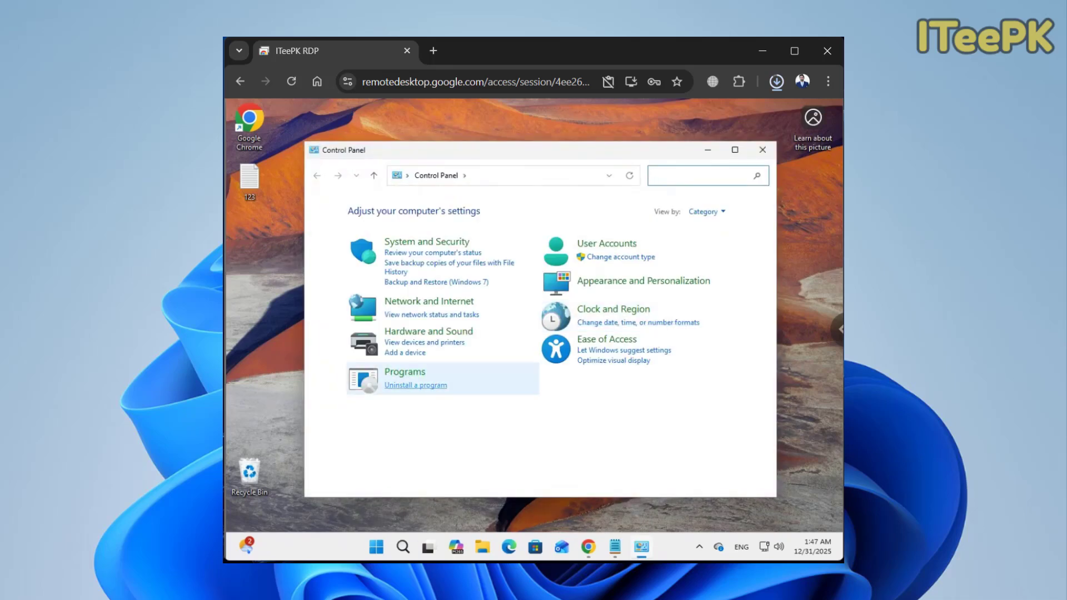
left_click(415, 385)
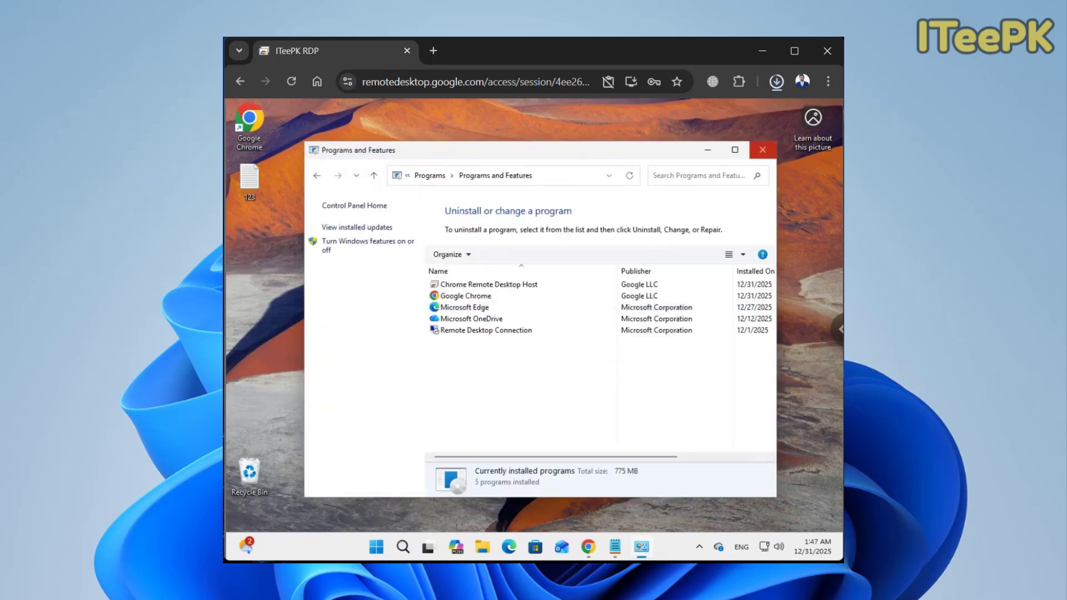
left_click(472, 319)
left_click(496, 254)
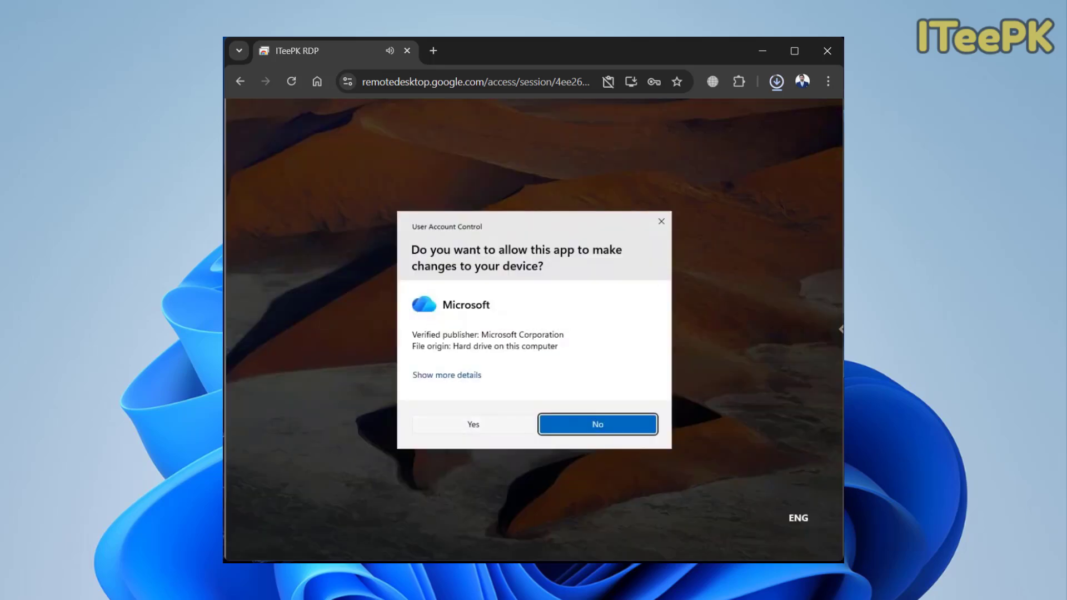
left_click(472, 424)
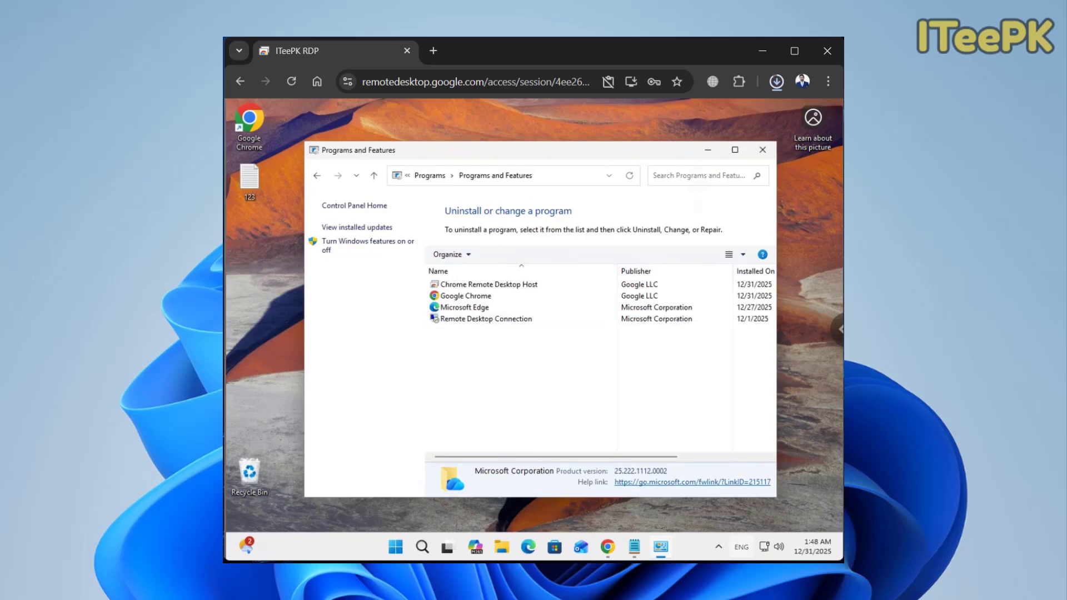
left_click(742, 546)
left_click(742, 547)
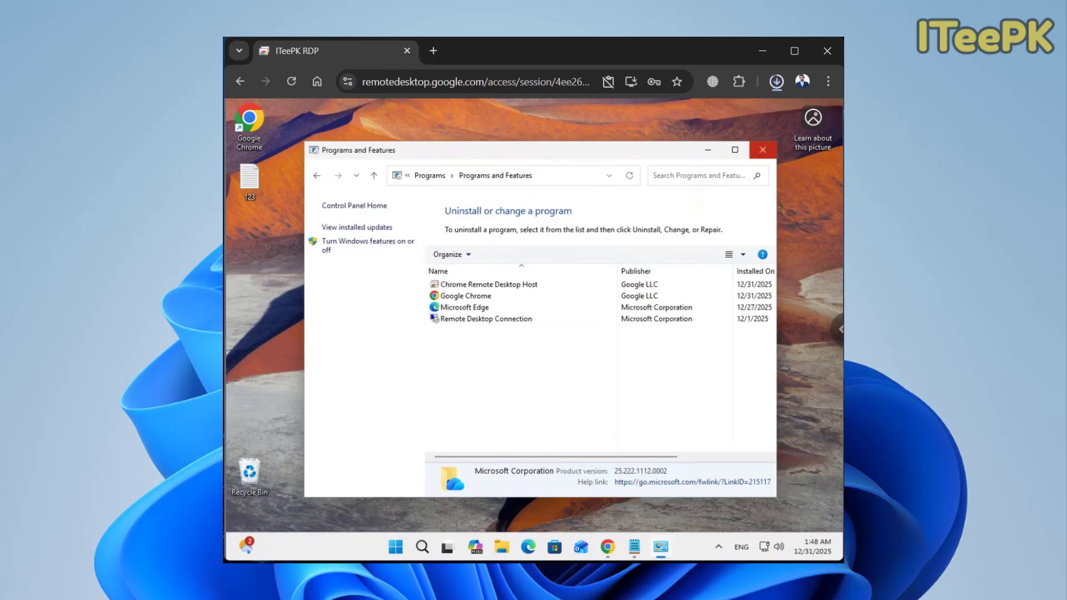
left_click(762, 149)
- Sign out of the remote Windows account and sign back in with the account password
left_click(415, 547)
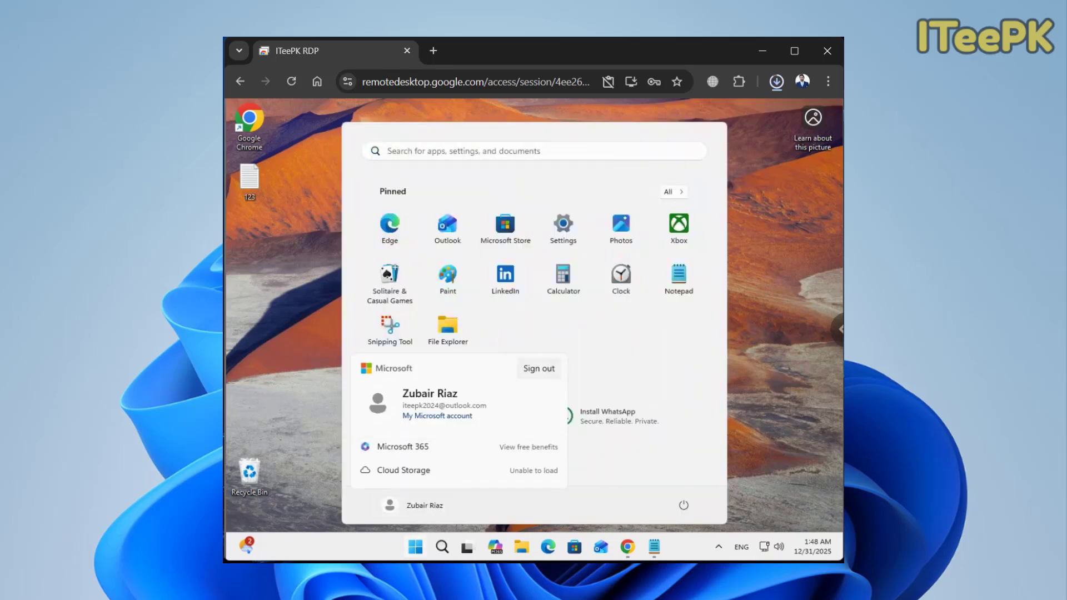
left_click(538, 368)
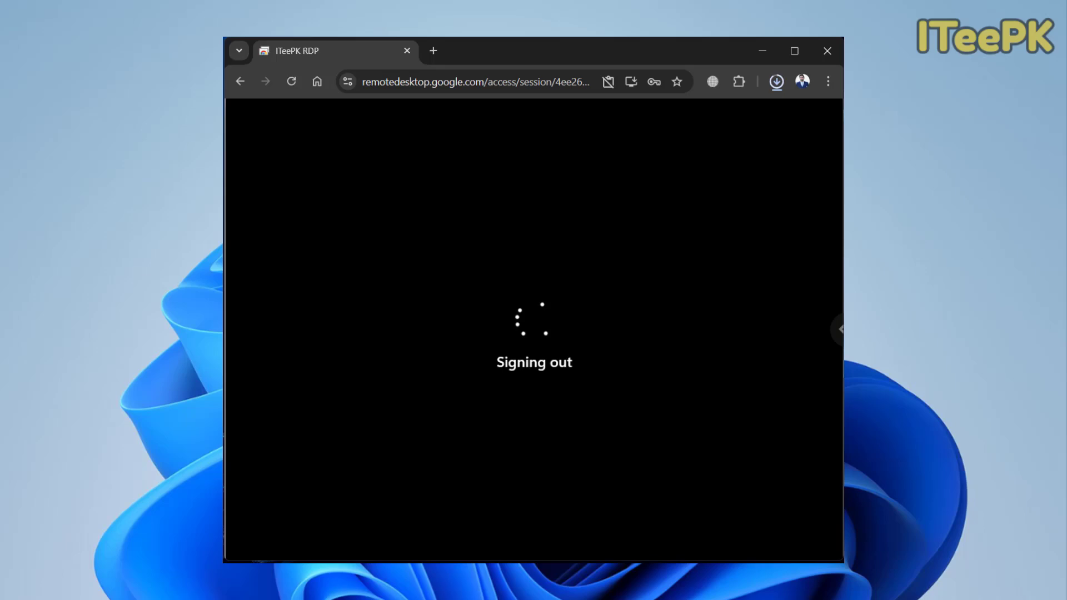
type("••••••••••••")
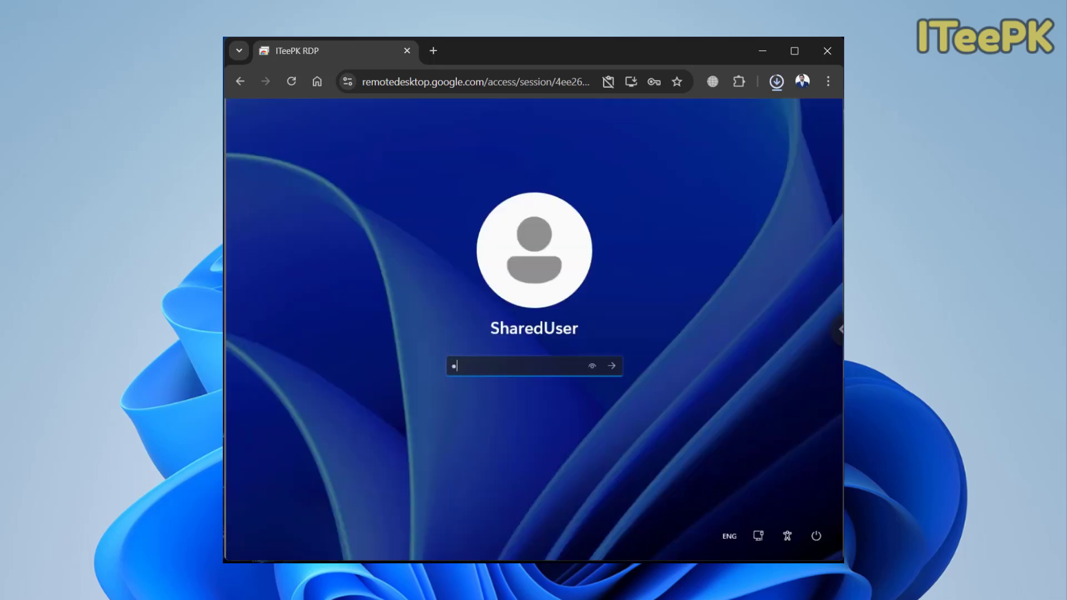
key("Return")
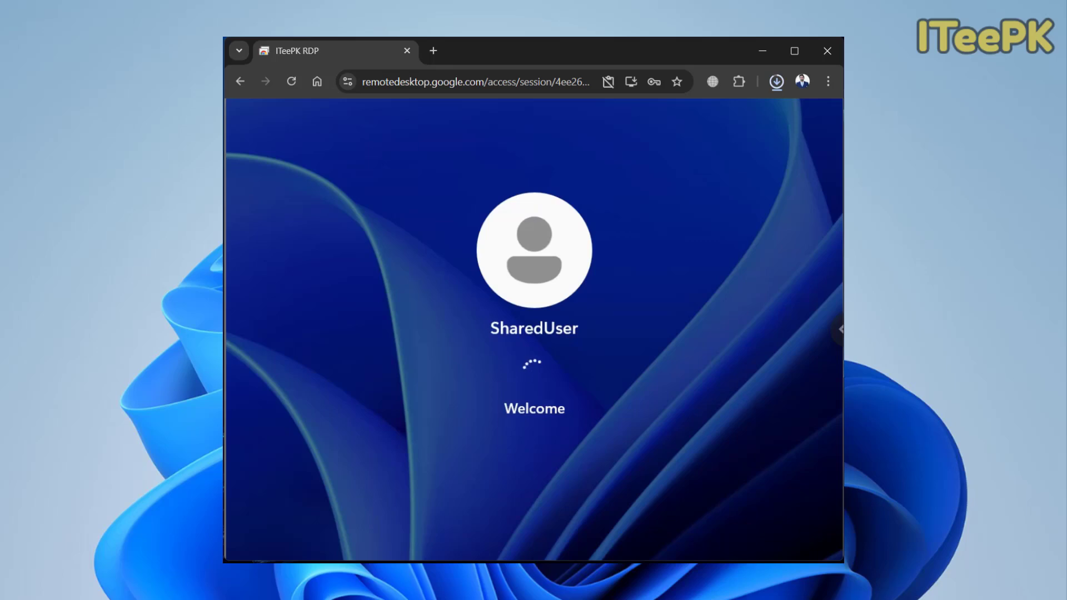